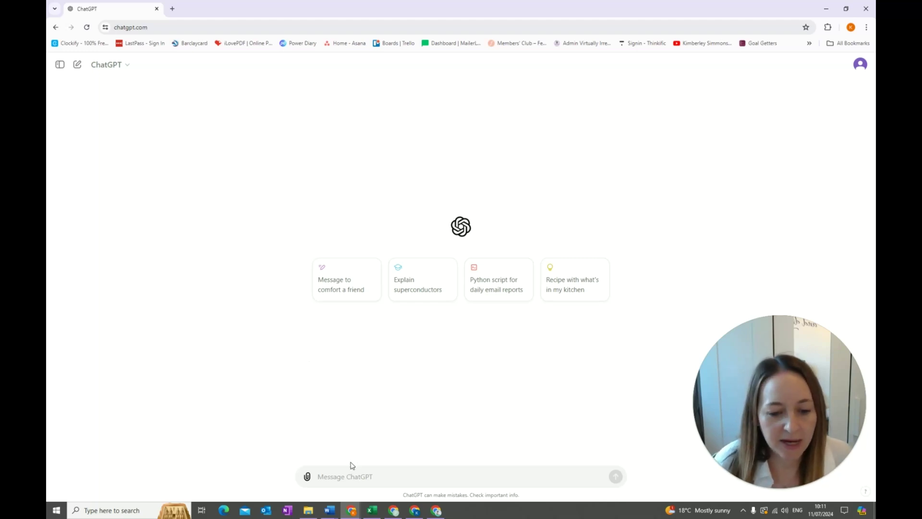
- Paste the prepared Squarespace website-plan prompt, add 'for the website' after 'pictures', and send it
click(357, 484)
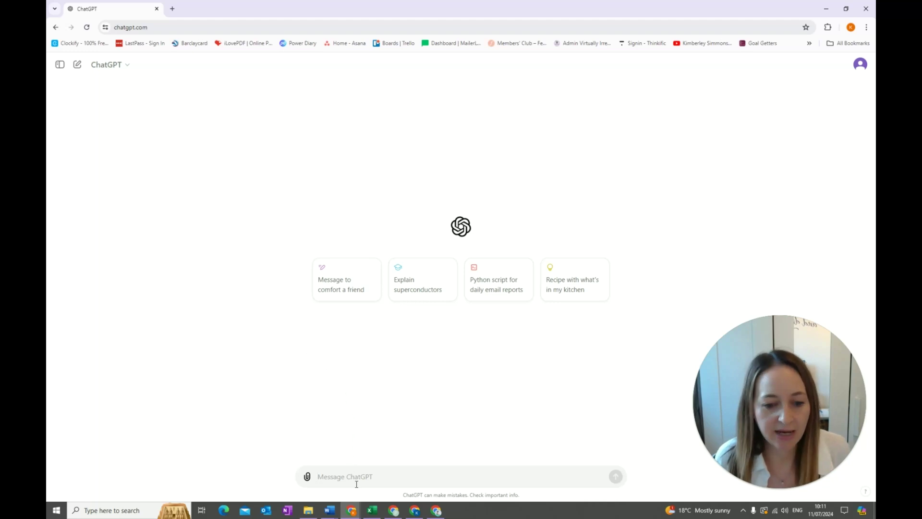
key(ctrl+v)
scroll(363, 449, up, 5)
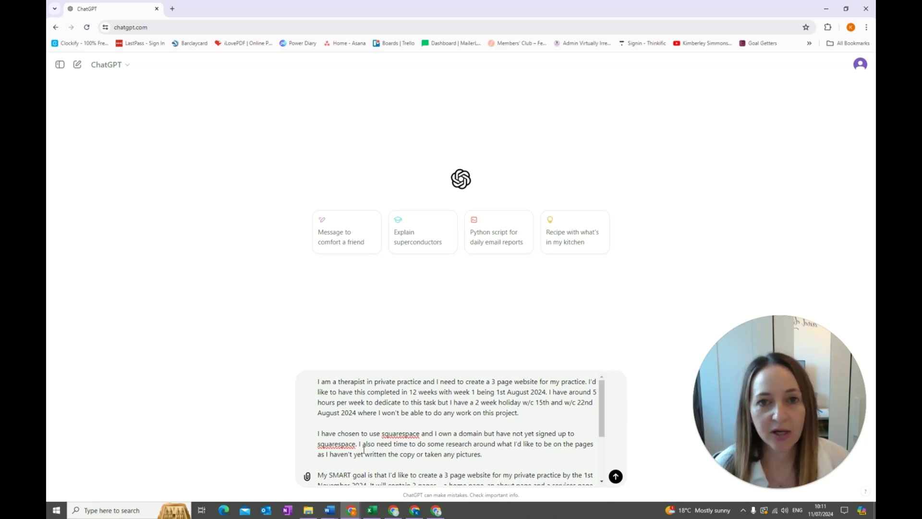
scroll(364, 449, down, 1)
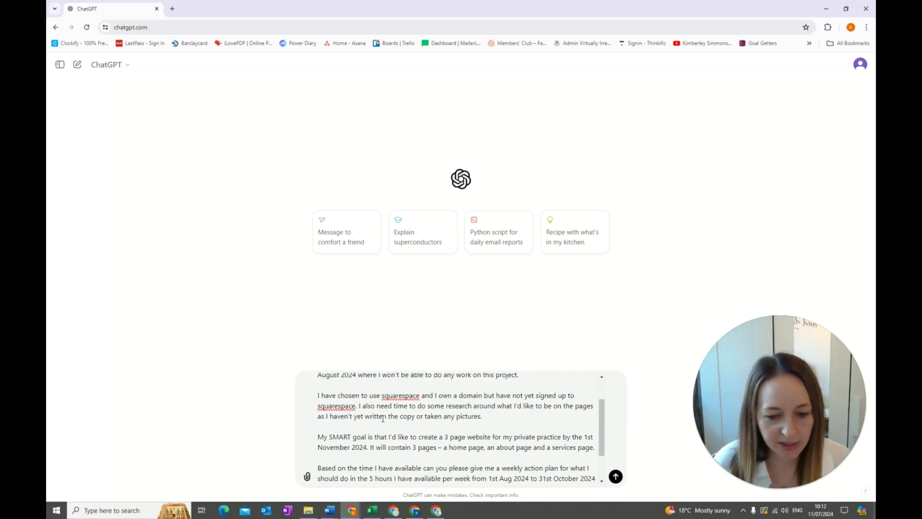
click(474, 418)
text(for the website)
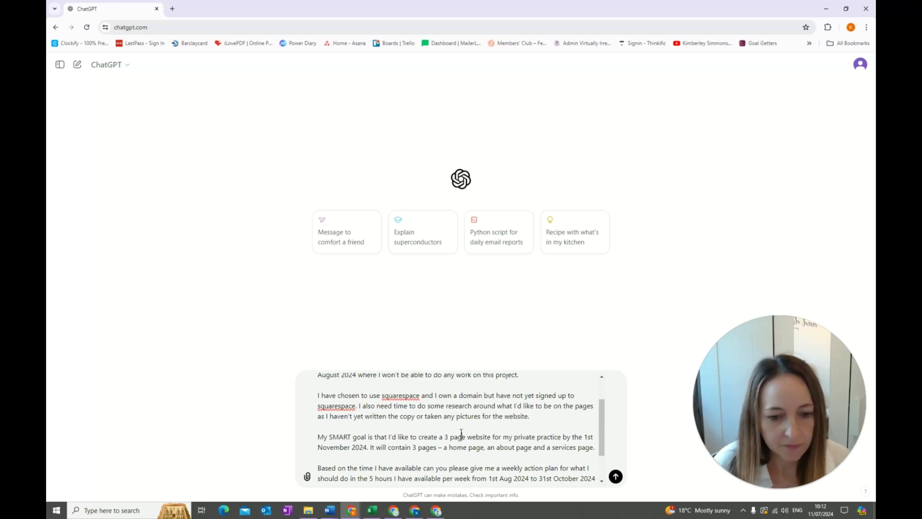
scroll(462, 434, down, 2)
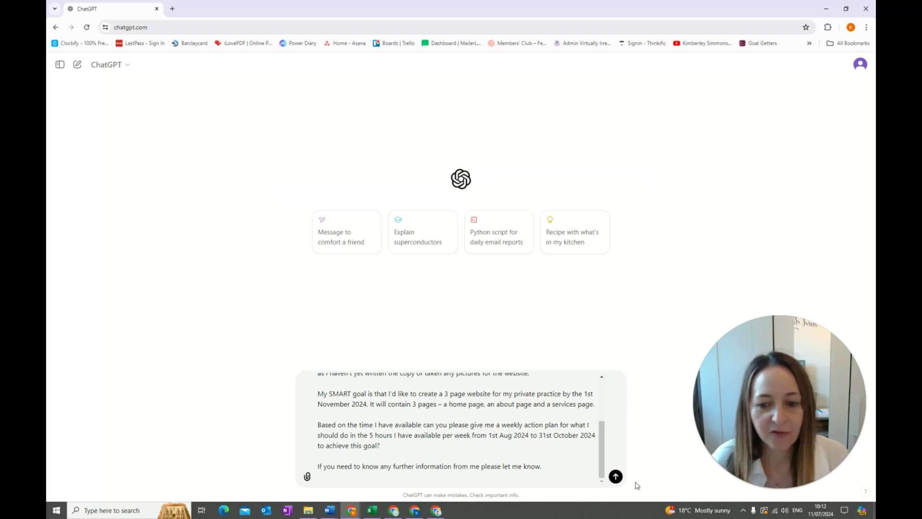
click(616, 477)
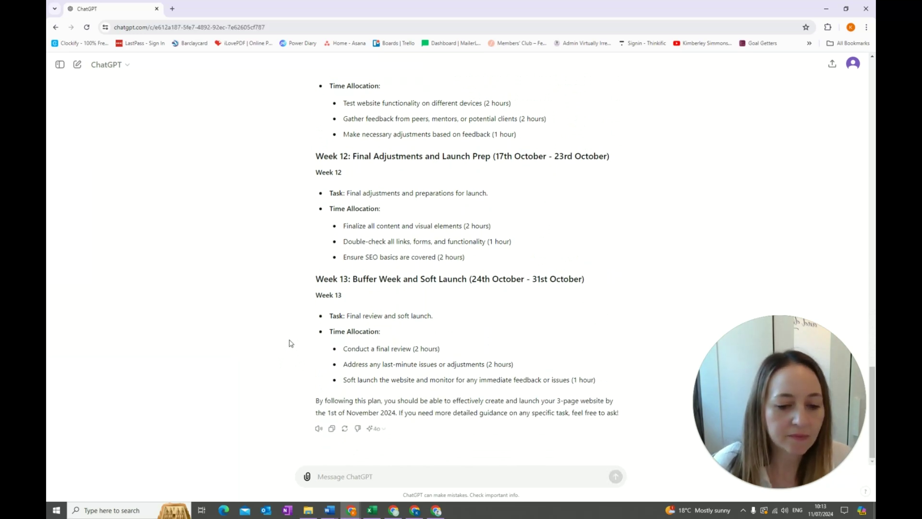
- Scroll through ChatGPT's week-by-week plan and back up to the Weeks 1–2 section
scroll(312, 344, up, 20)
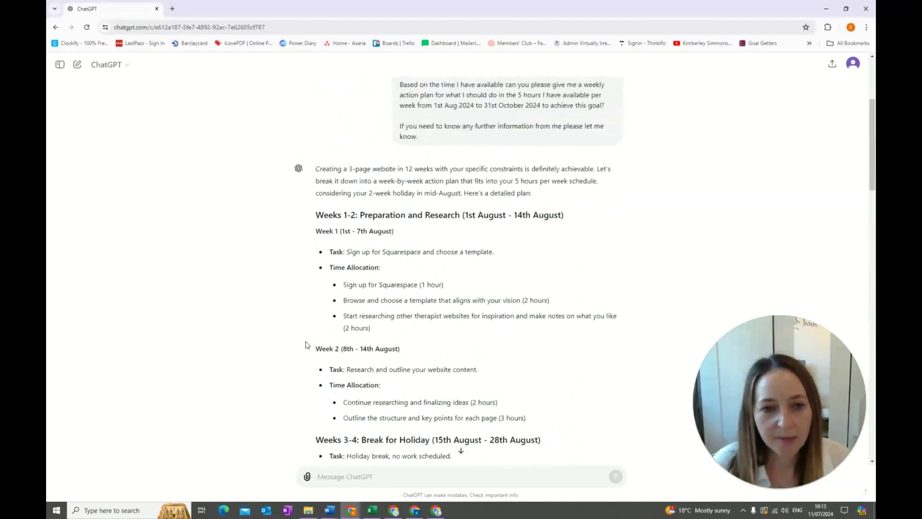
scroll(305, 344, down, 5)
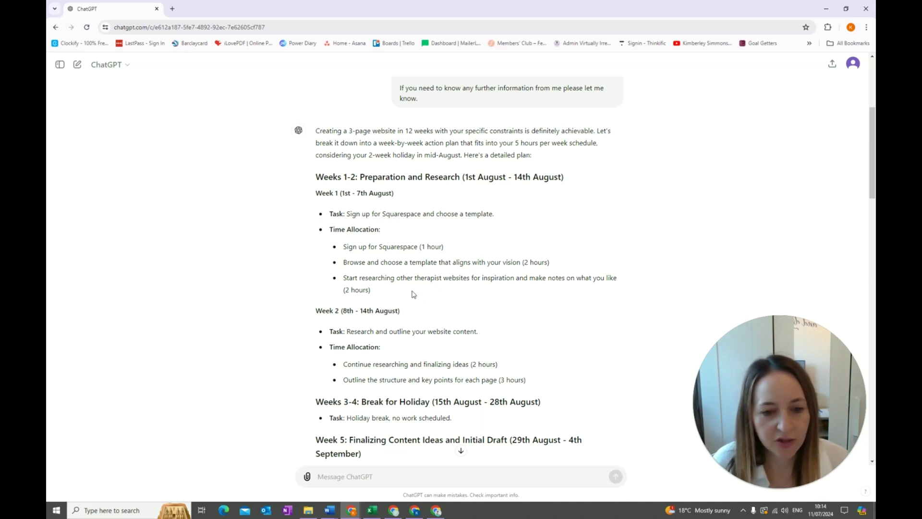
scroll(392, 286, down, 1)
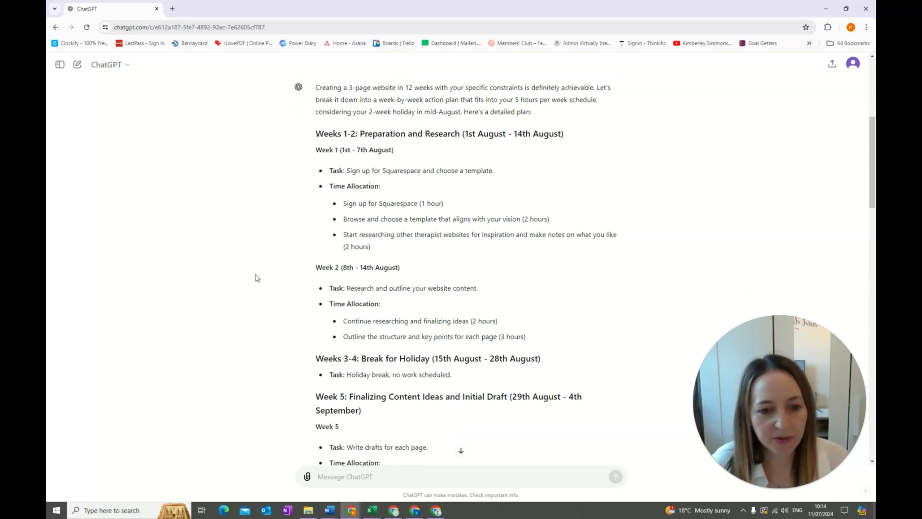
scroll(340, 330, down, 1)
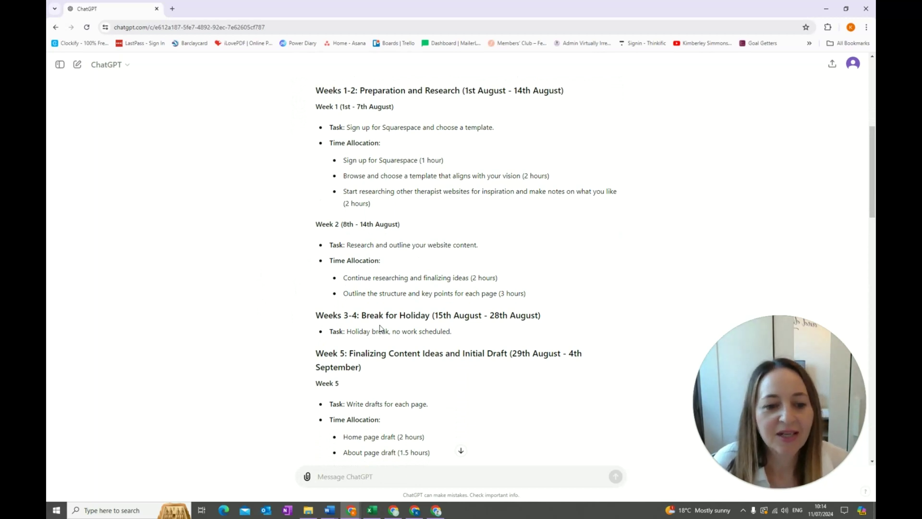
scroll(380, 328, down, 1)
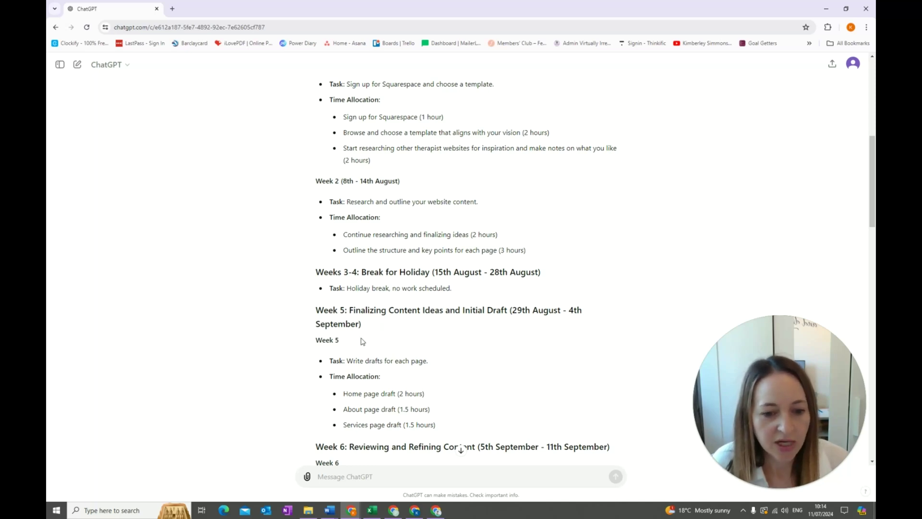
scroll(361, 337, down, 2)
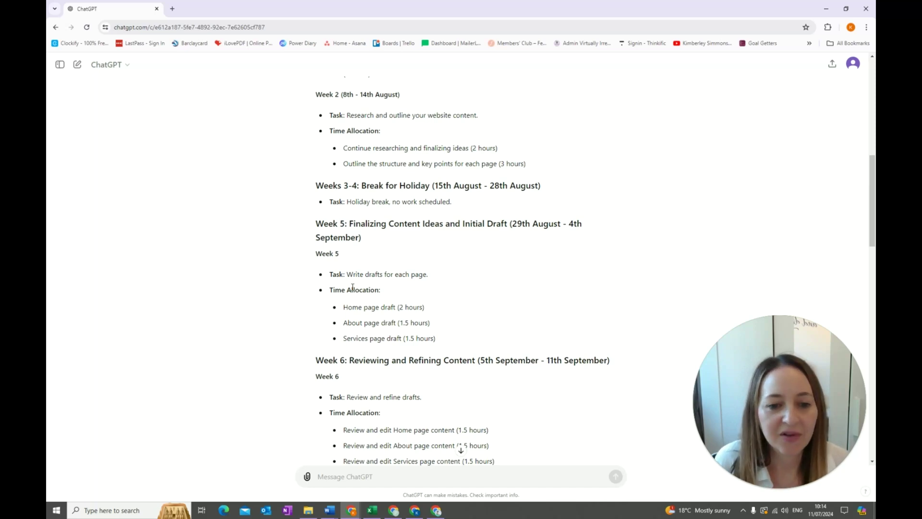
scroll(353, 288, up, 4)
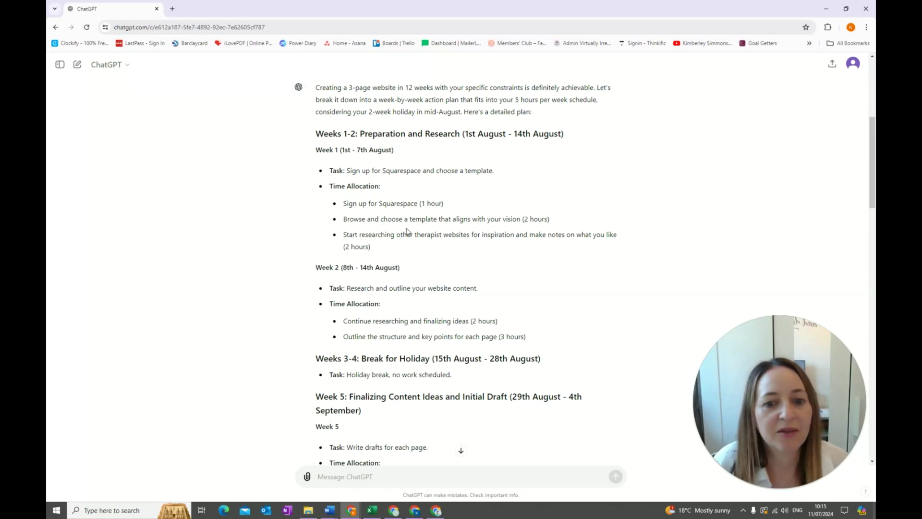
- Thank ChatGPT and ask for a further breakdown: 'How do I Sign up for Squarespace?'
drag(443, 204, 343, 203)
key(ctrl+c)
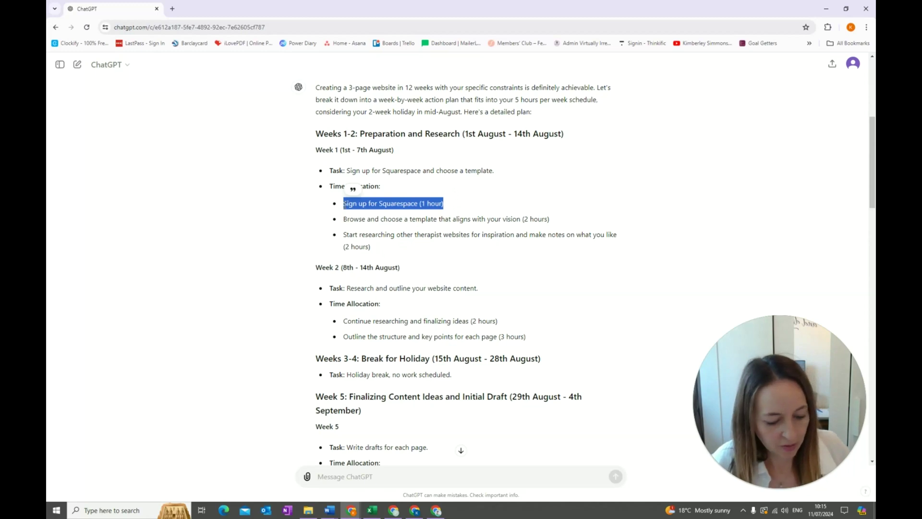
click(382, 482)
text(Thanks)
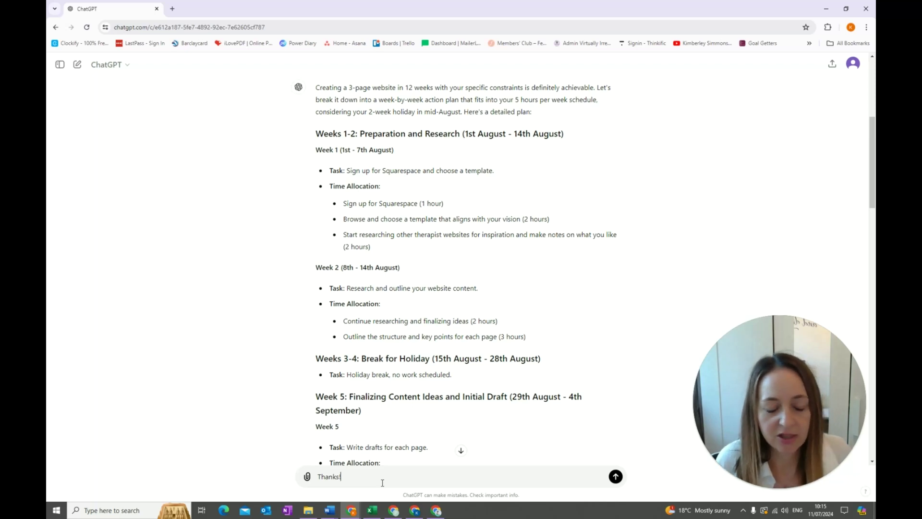
text(! This is a)
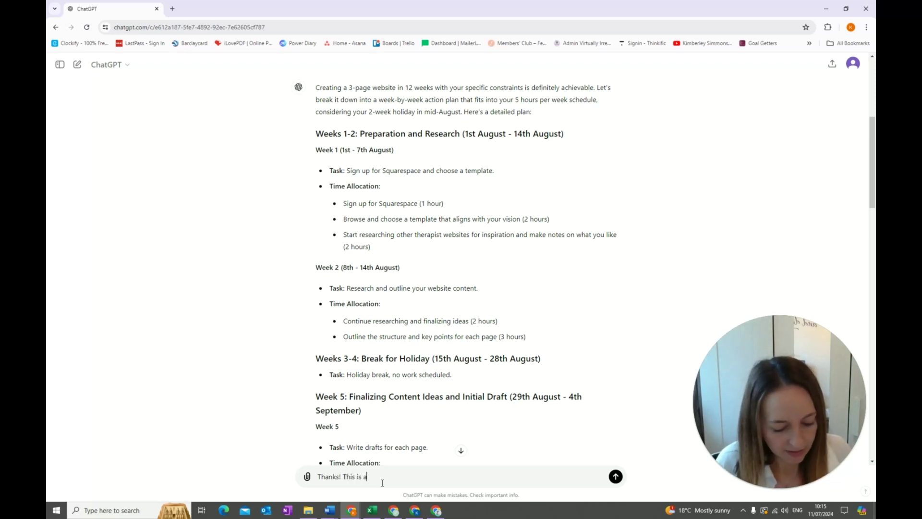
text(wesome. Can )
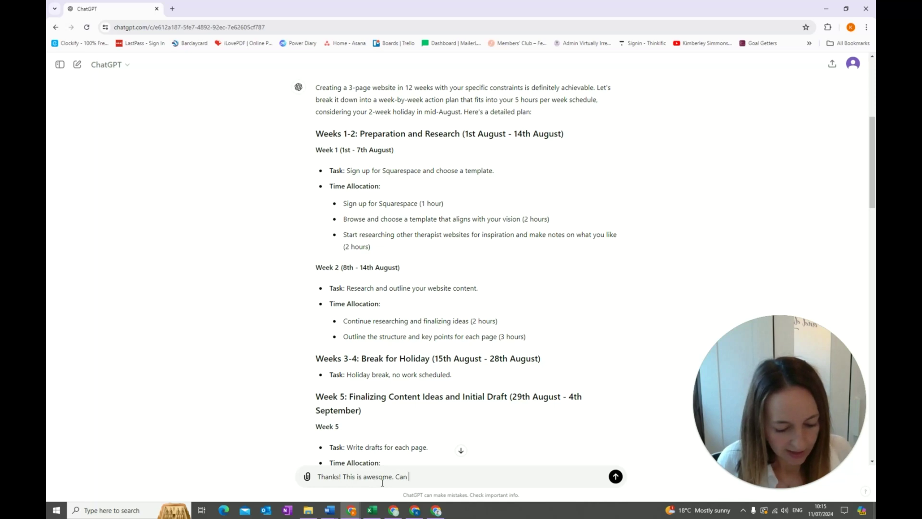
text(you help me )
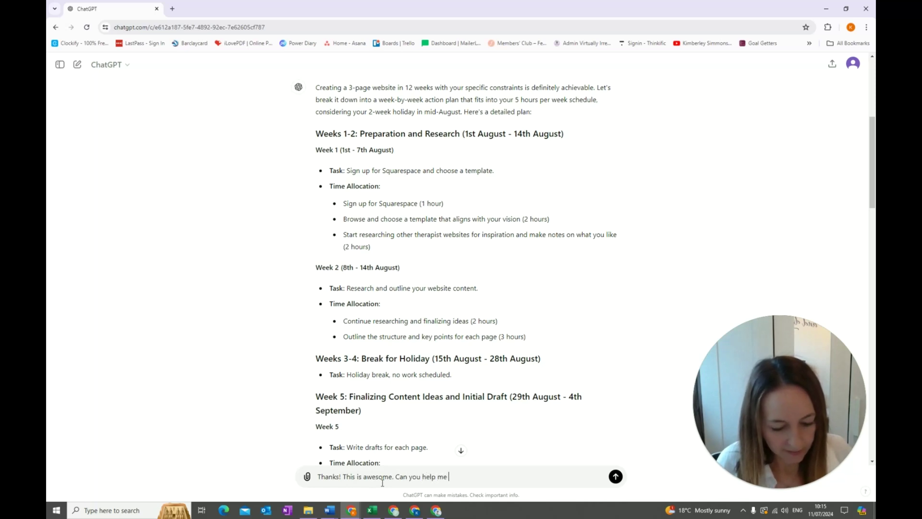
text(break down this)
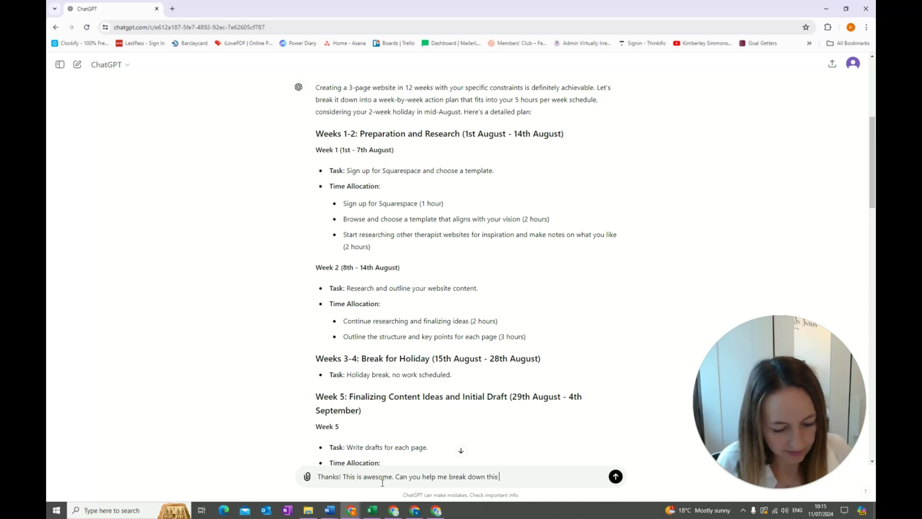
text( task even f)
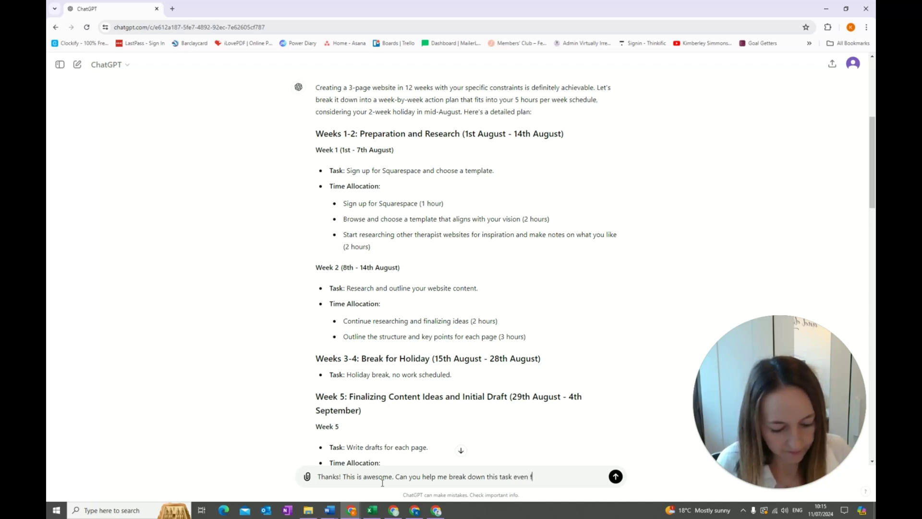
text(urther?)
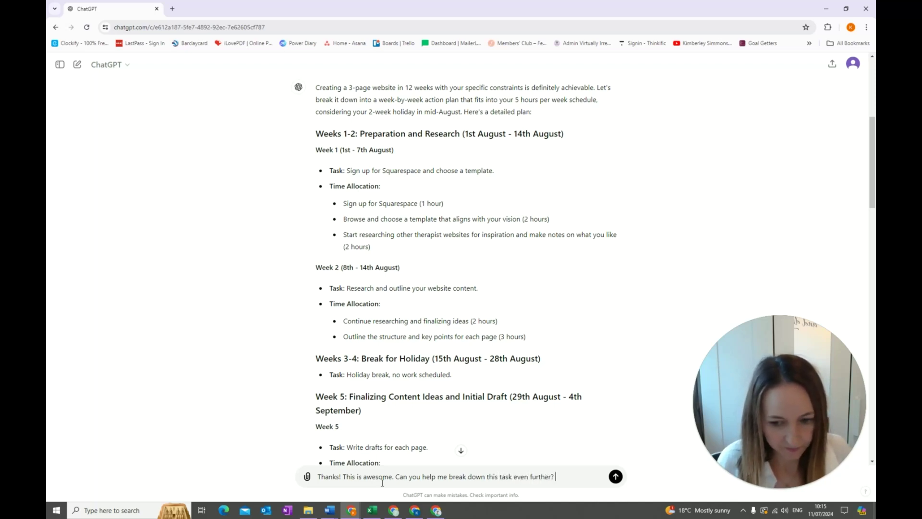
text( How do I)
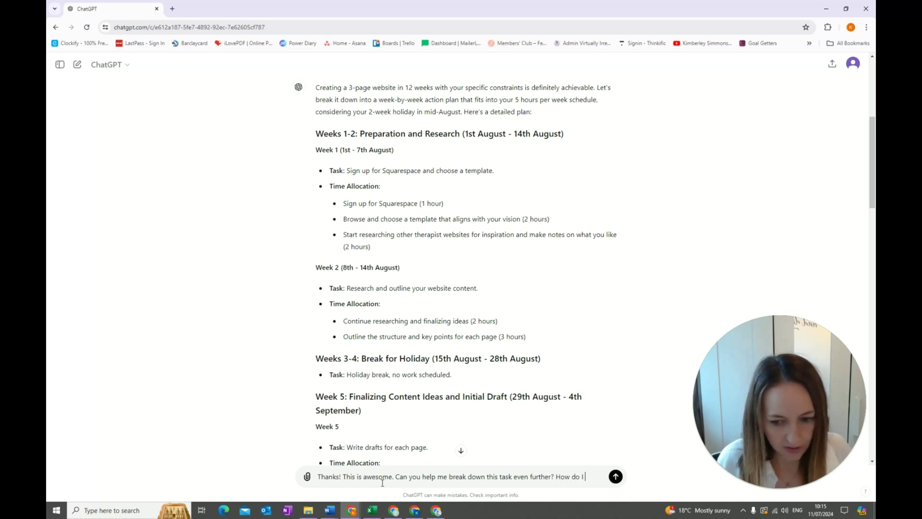
key(ctrl+v)
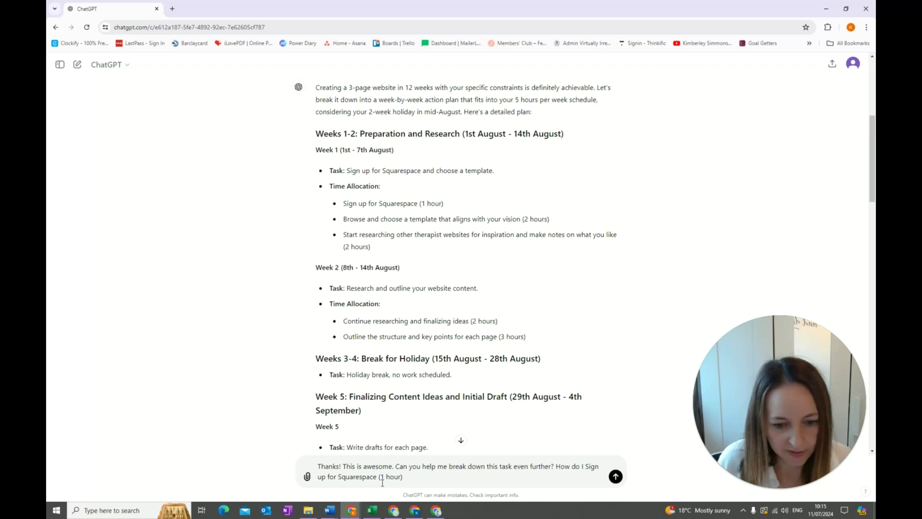
key(BackSpace)
key(BackSpace)
key(BackSpace)
key(BackSpace)
key(BackSpace)
key(BackSpace)
key(BackSpace)
key(BackSpace)
key(BackSpace)
text(?)
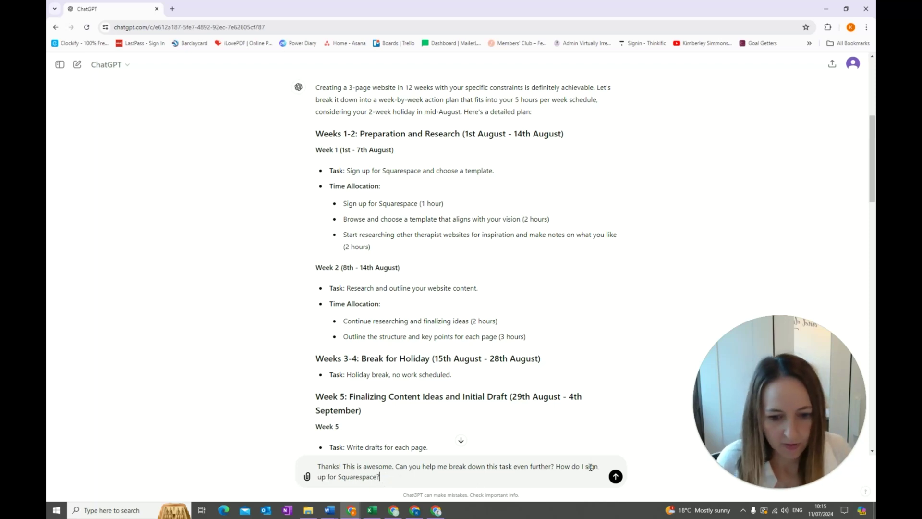
key(Return)
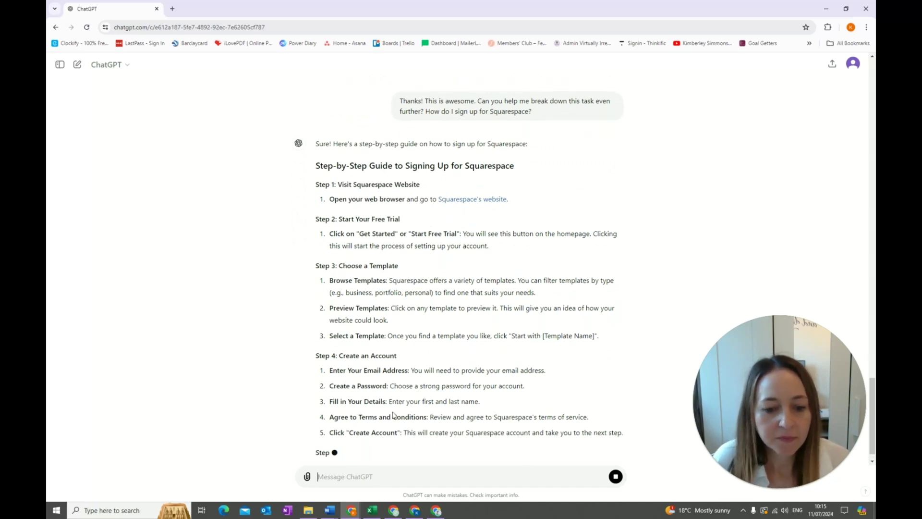
- Return to the Weeks 1–2 plan and highlight 'structure and key points for each page'
scroll(393, 415, up, 20)
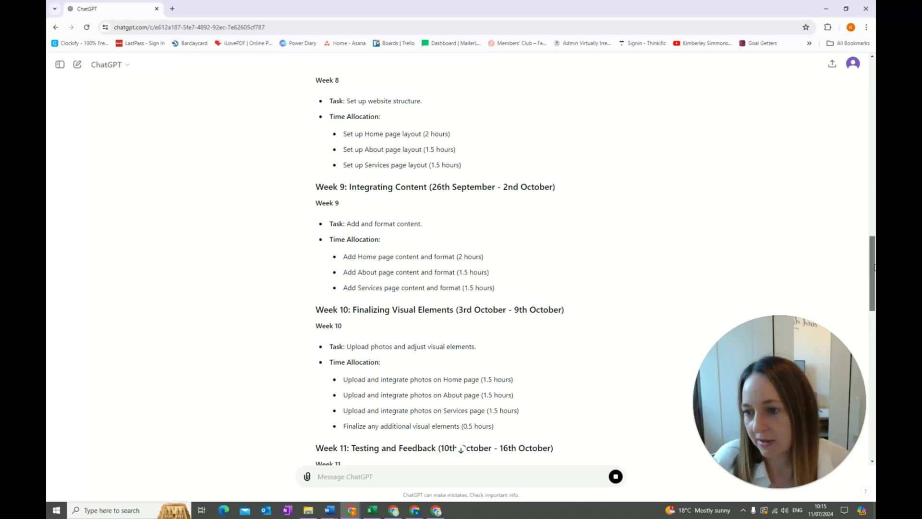
drag(875, 267, 873, 113)
scroll(451, 344, down, 3)
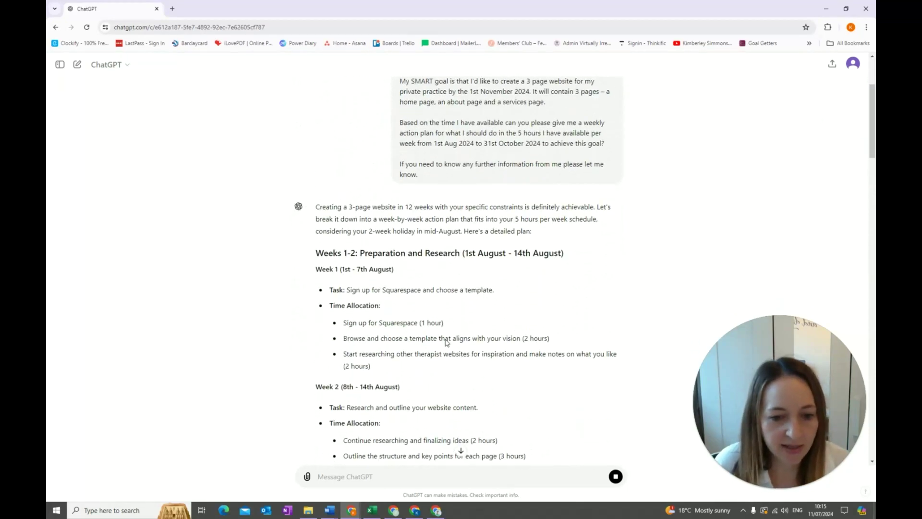
scroll(447, 342, down, 2)
scroll(420, 331, down, 2)
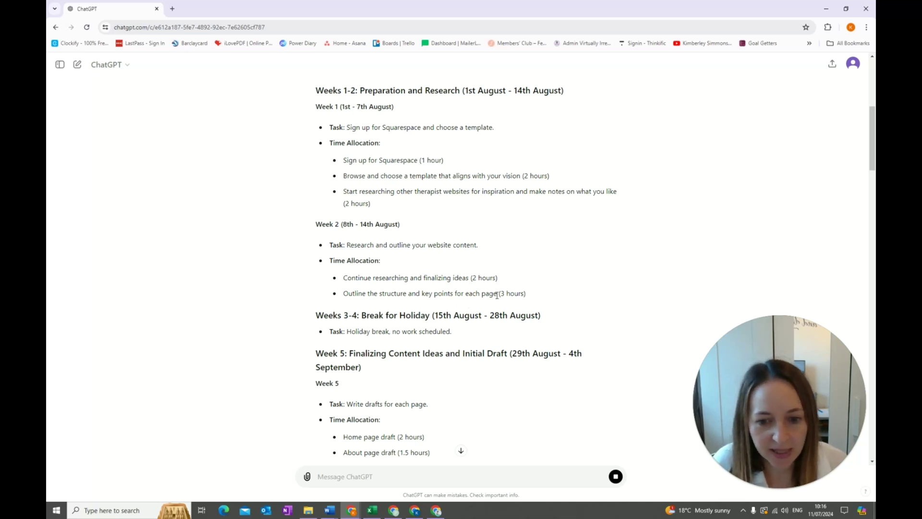
drag(497, 294, 343, 294)
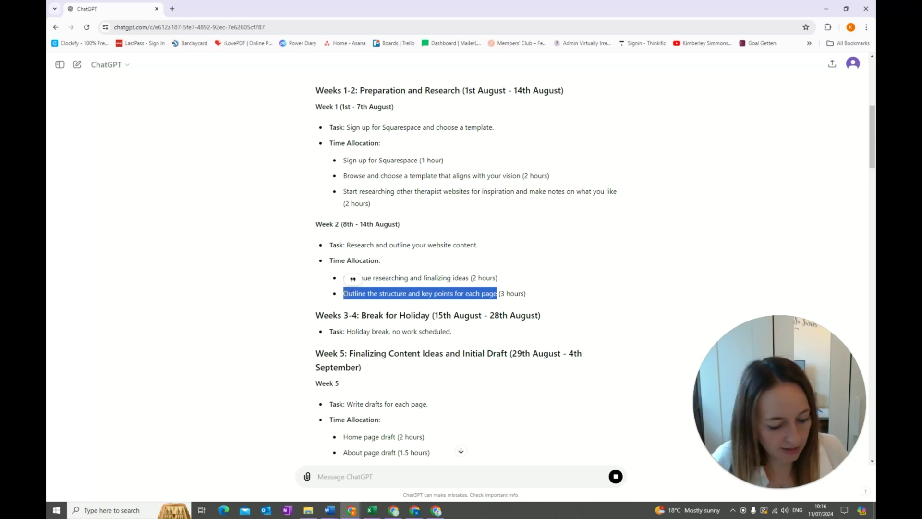
- Send 'Thanks! Can you help me with the outline, key points and structure of each page?'
click(299, 483)
text(Thanks! Can you help me with)
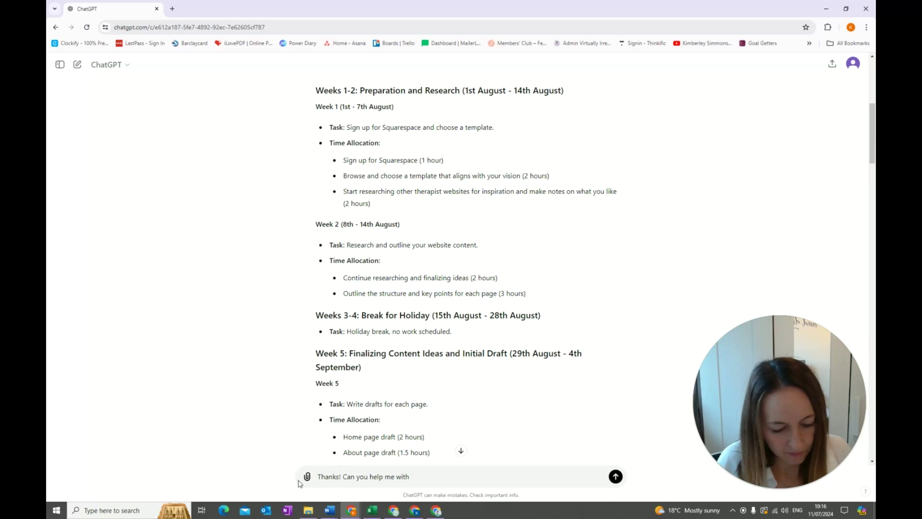
text( the outline, )
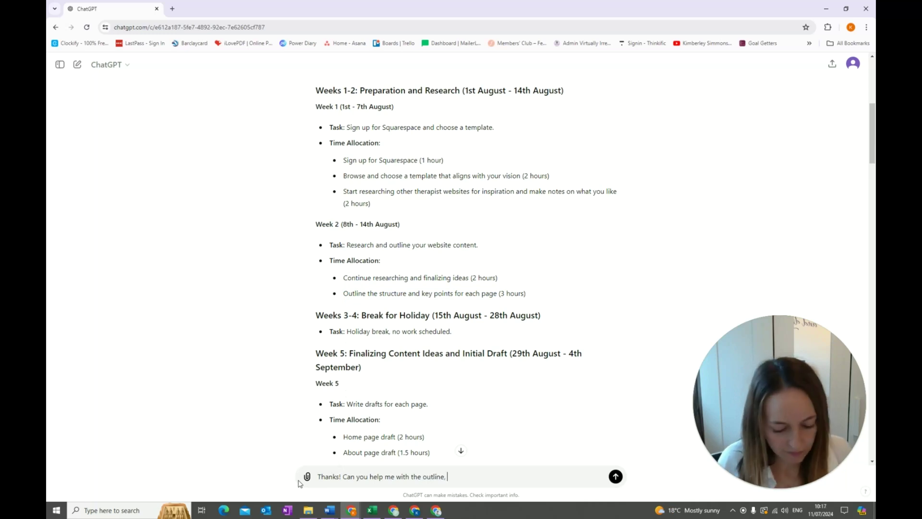
text(key points and strucutre of)
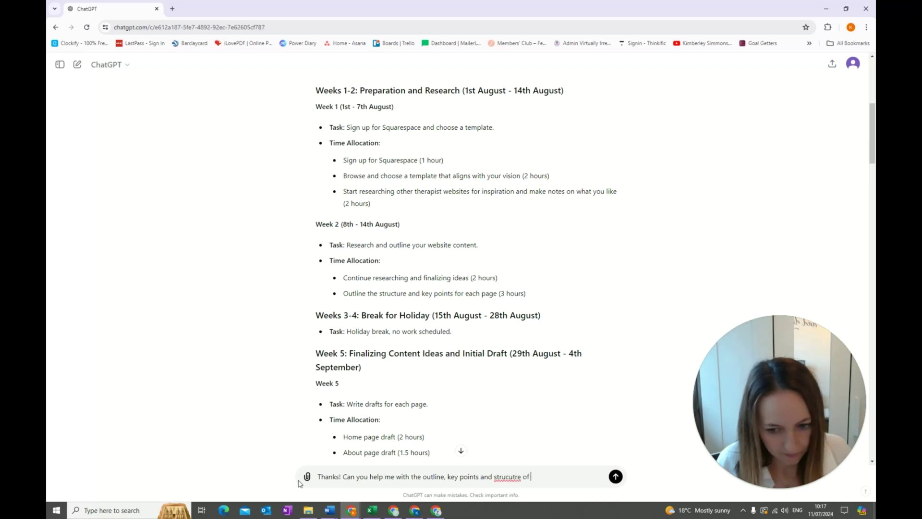
key(BackSpace)
key(BackSpace)
key(BackSpace)
key(BackSpace)
key(BackSpace)
key(BackSpace)
key(BackSpace)
text(ture of each)
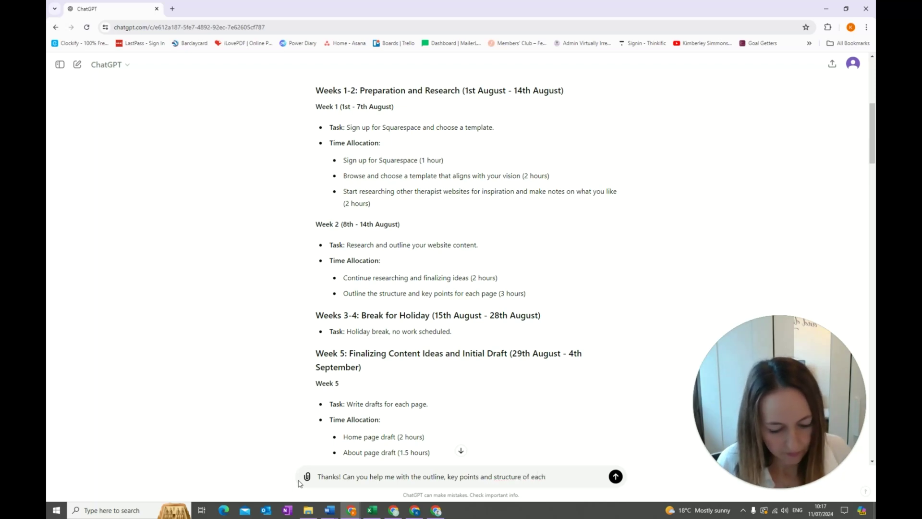
text( page?)
key(Return)
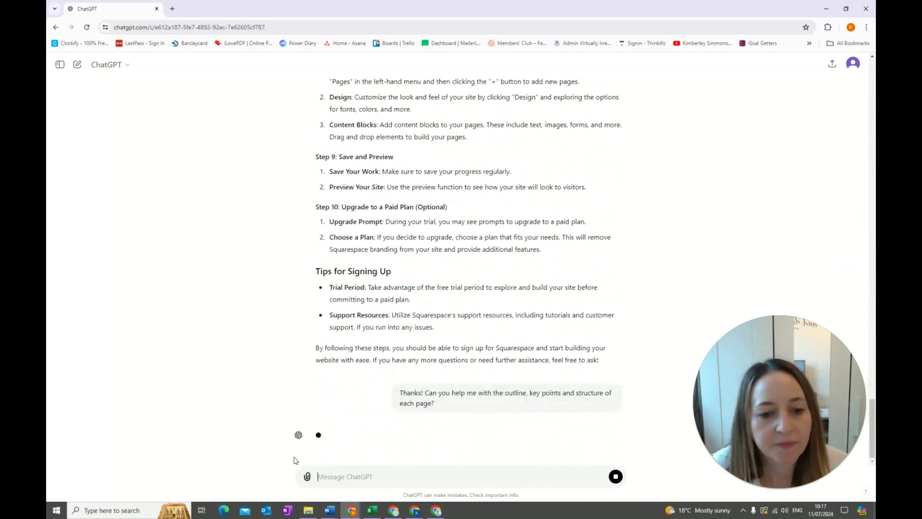
- Scroll the incoming reply until the Home Page purpose and structure outline is visible
scroll(335, 382, up, 2)
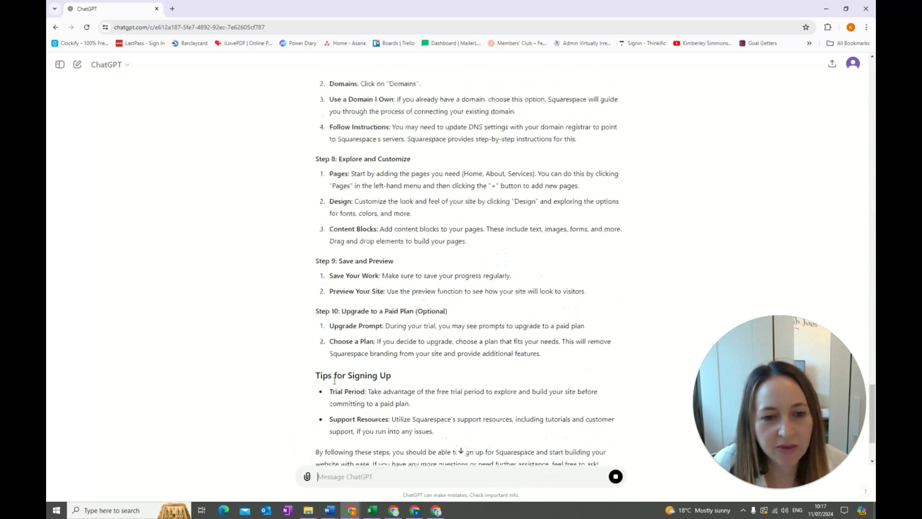
scroll(335, 382, up, 1)
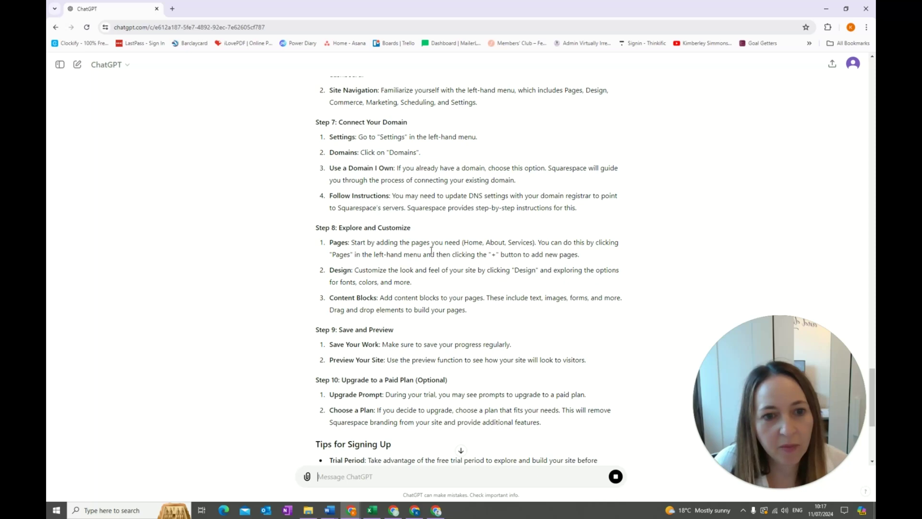
scroll(431, 249, up, 3)
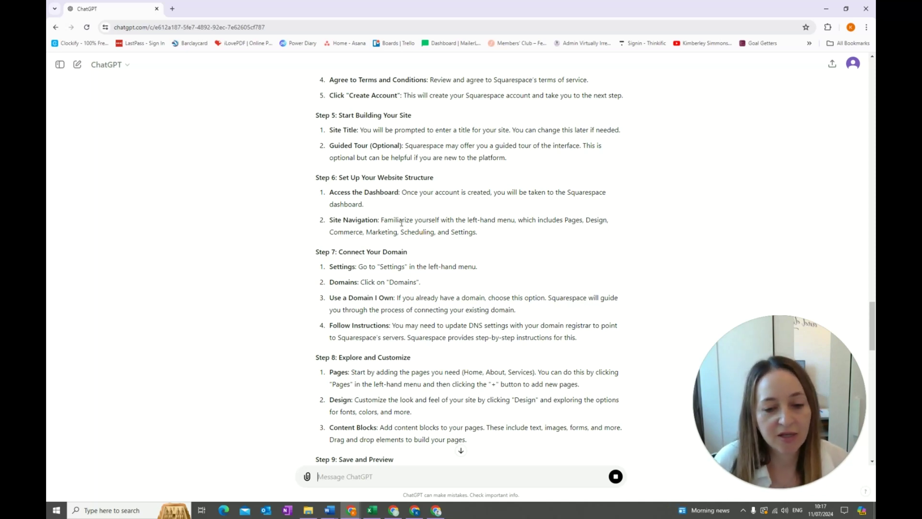
scroll(401, 222, down, 15)
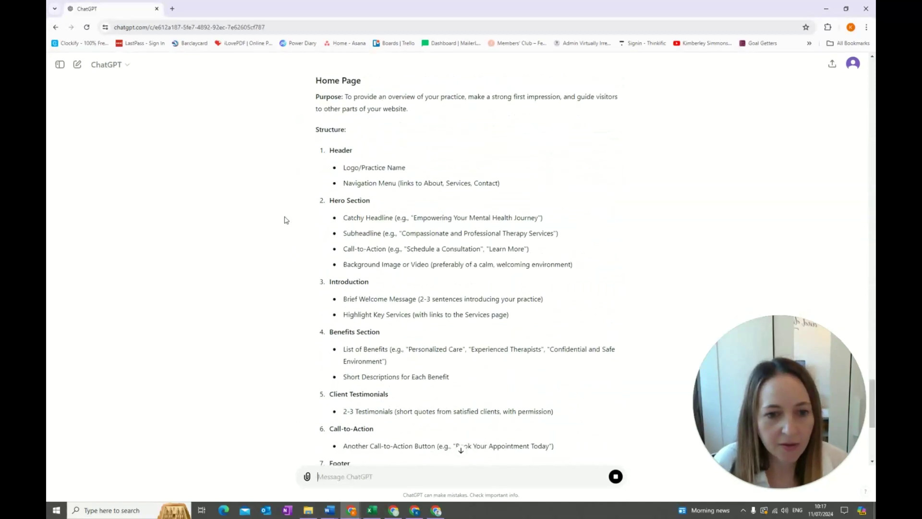
- Read the Home Page purpose, then the About and Services outlines down to the Services FAQs
scroll(526, 173, up, 2)
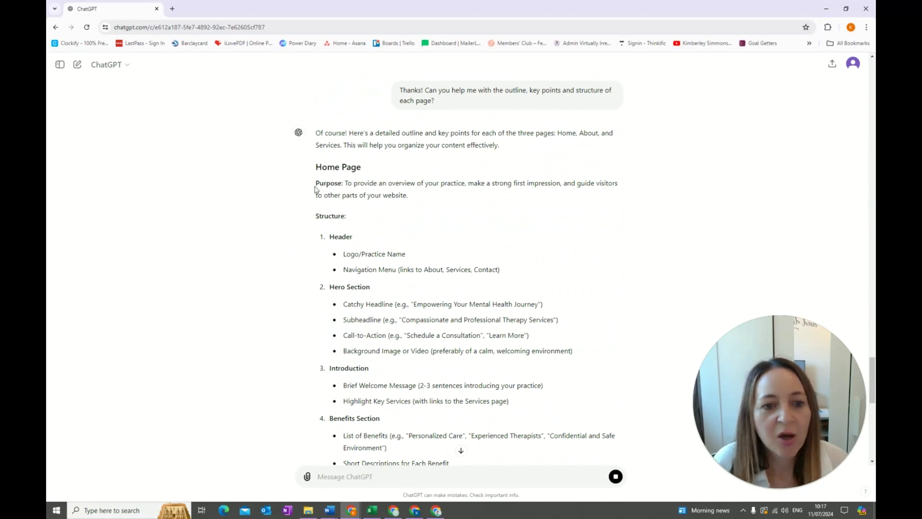
drag(316, 189, 418, 198)
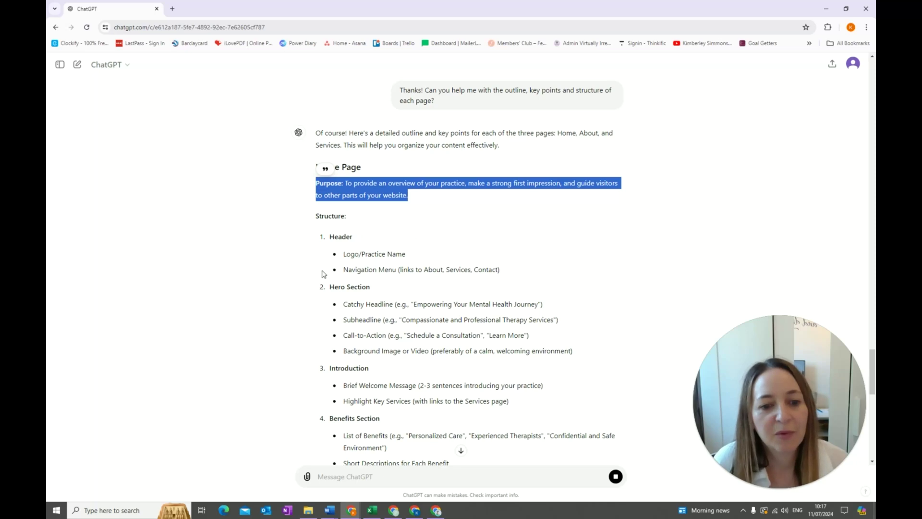
scroll(406, 235, down, 3)
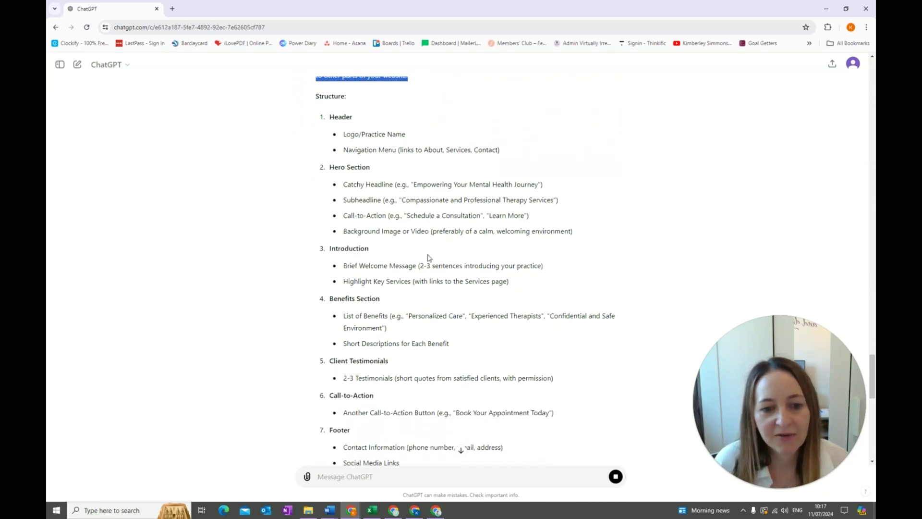
scroll(397, 298, down, 1)
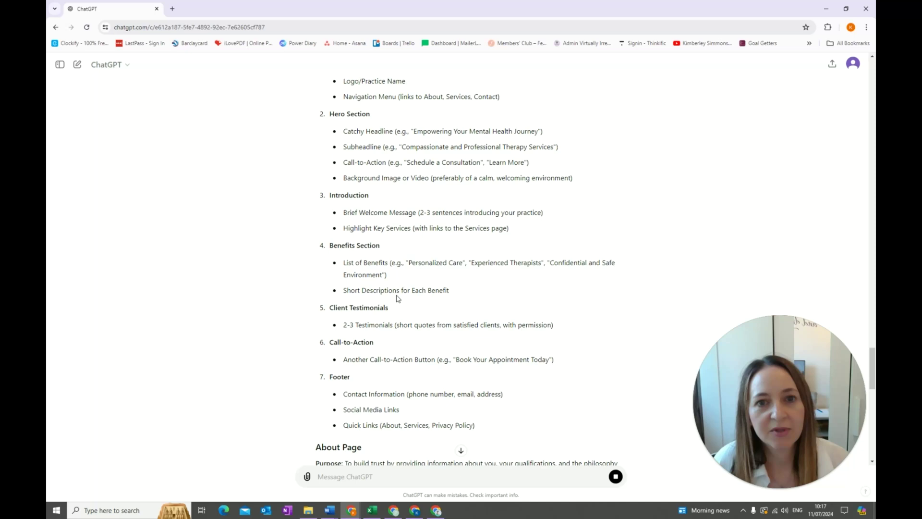
scroll(427, 286, down, 3)
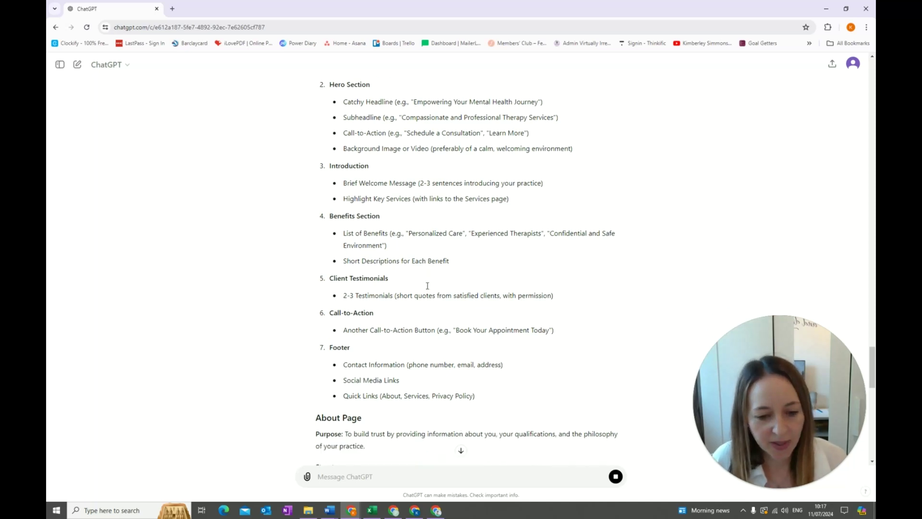
scroll(428, 286, down, 2)
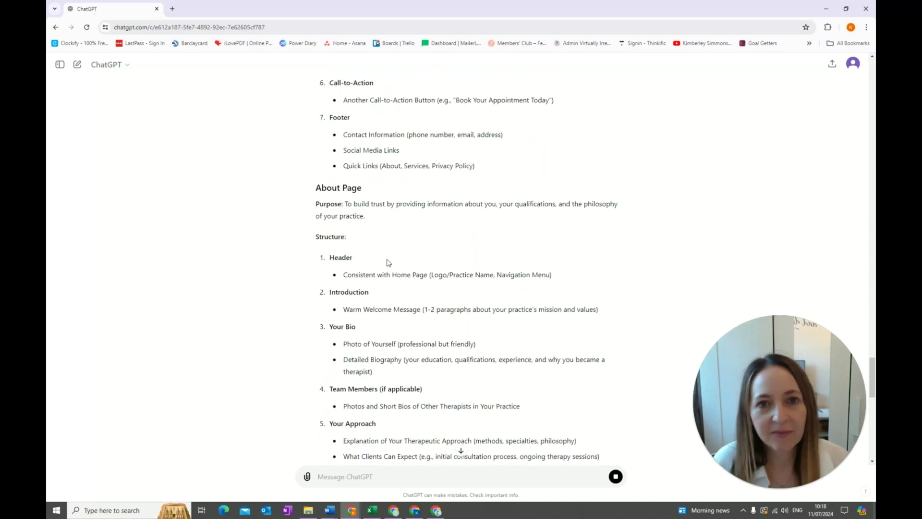
scroll(384, 260, down, 6)
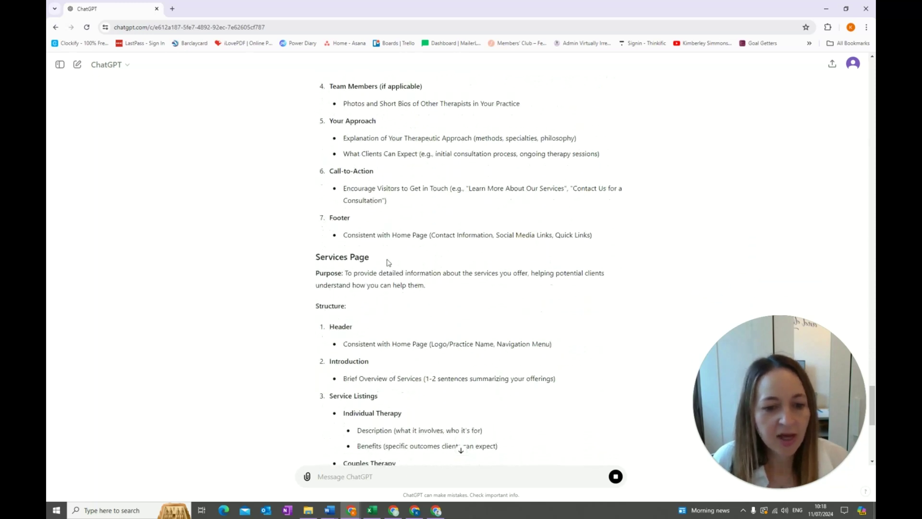
scroll(393, 322, down, 5)
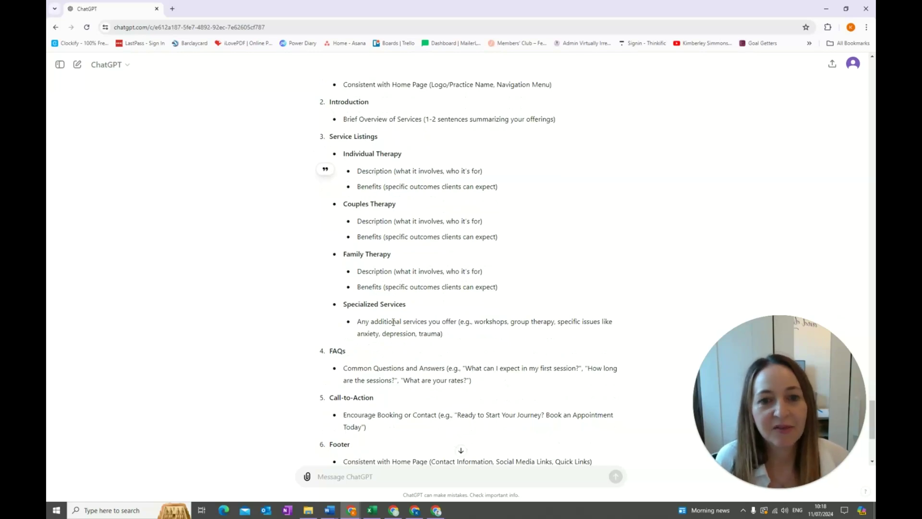
click(404, 481)
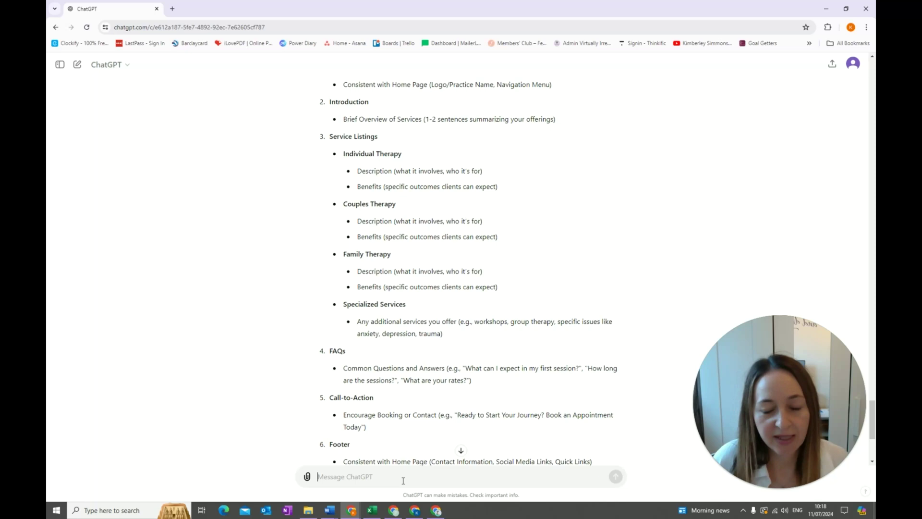
drag(872, 418, 872, 79)
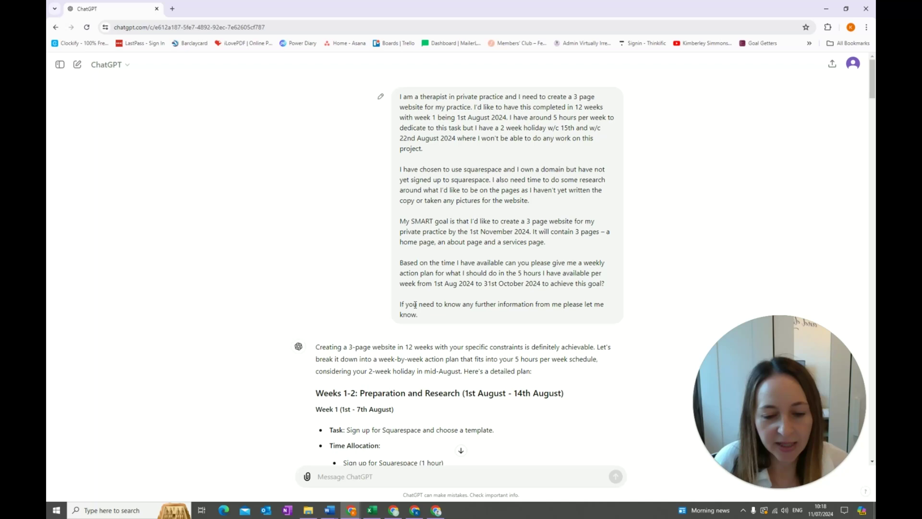
- Revisit the original prompt and the Week 1 'Sign up for Squarespace (1 hour)' line
scroll(415, 305, down, 2)
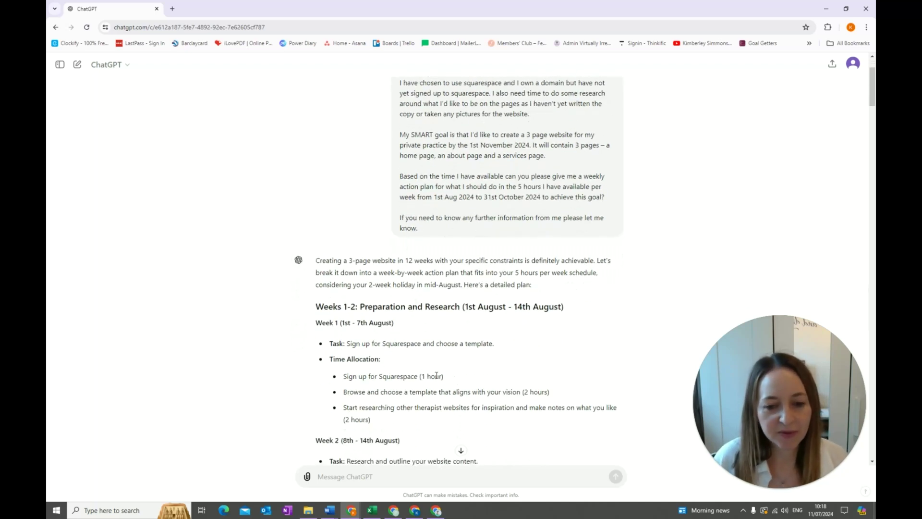
drag(443, 377, 347, 377)
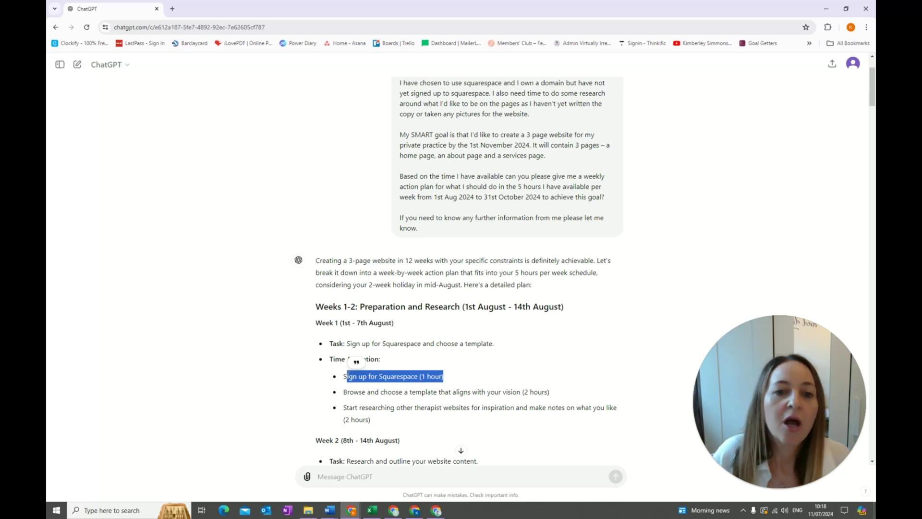
click(394, 419)
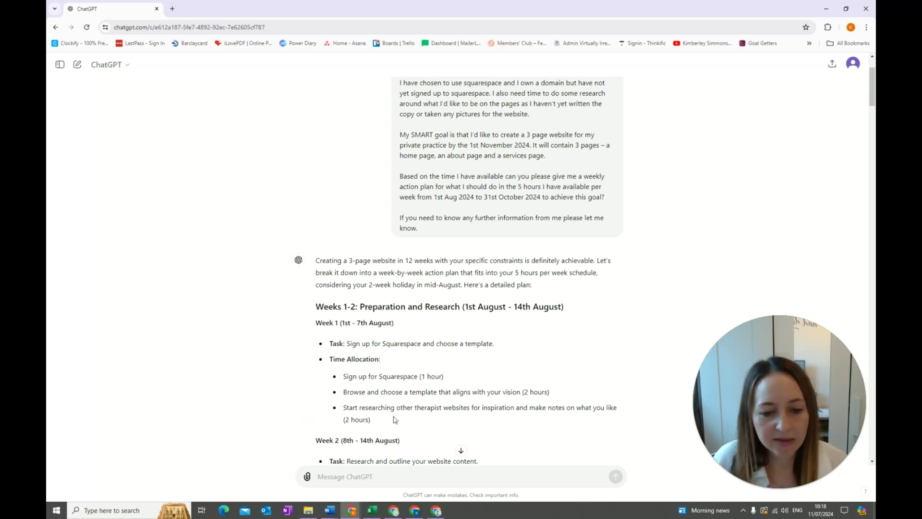
scroll(395, 419, down, 2)
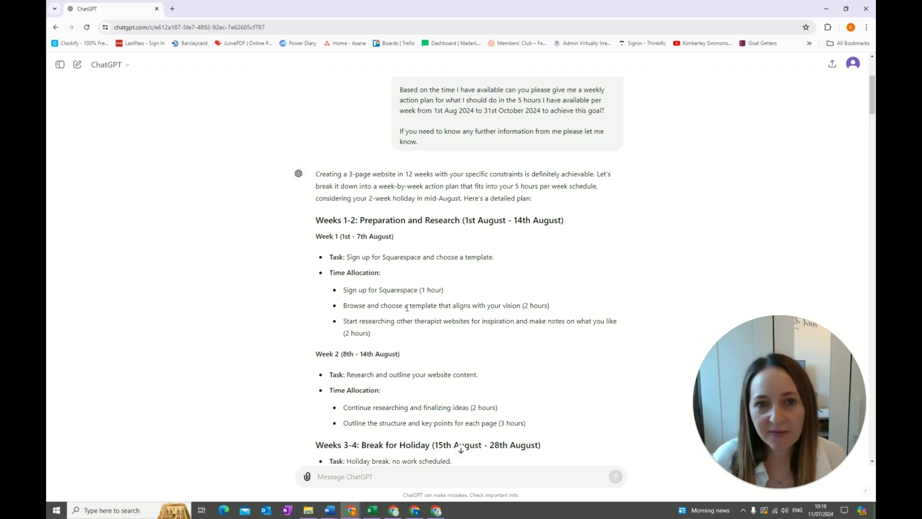
scroll(407, 308, up, 3)
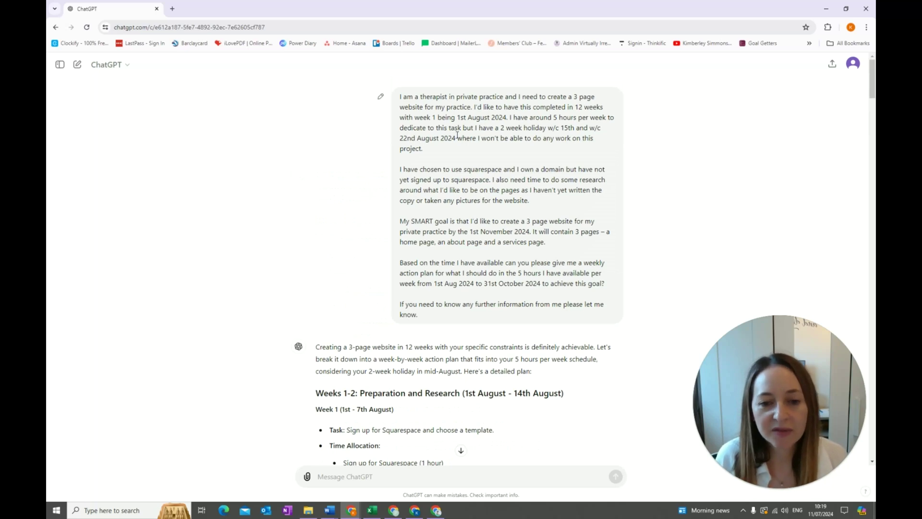
scroll(430, 310, down, 2)
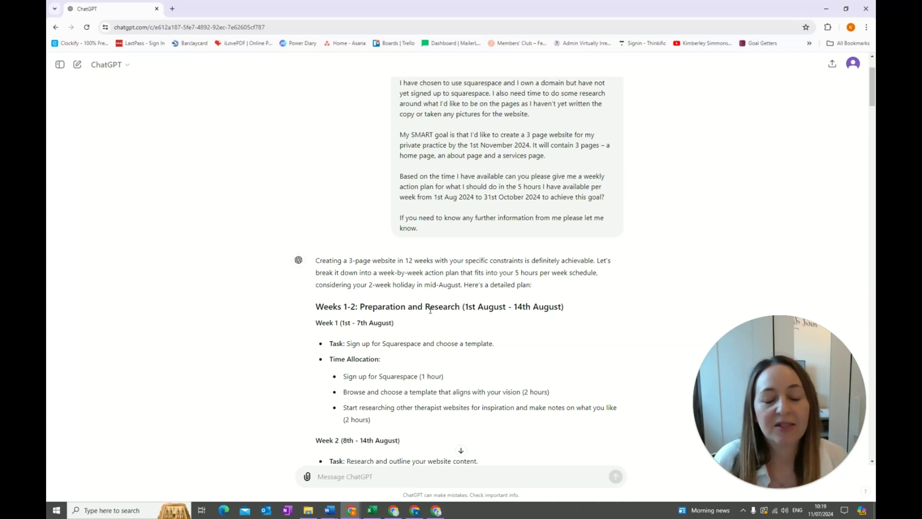
- Scroll the plan down to Week 11 testing, Week 12 launch prep and the Week 13 soft launch
scroll(431, 331, down, 15)
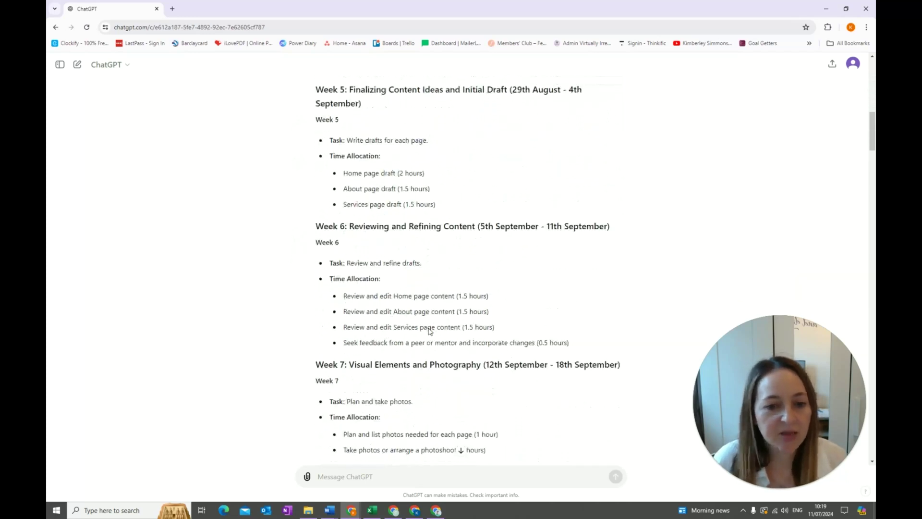
scroll(431, 331, down, 9)
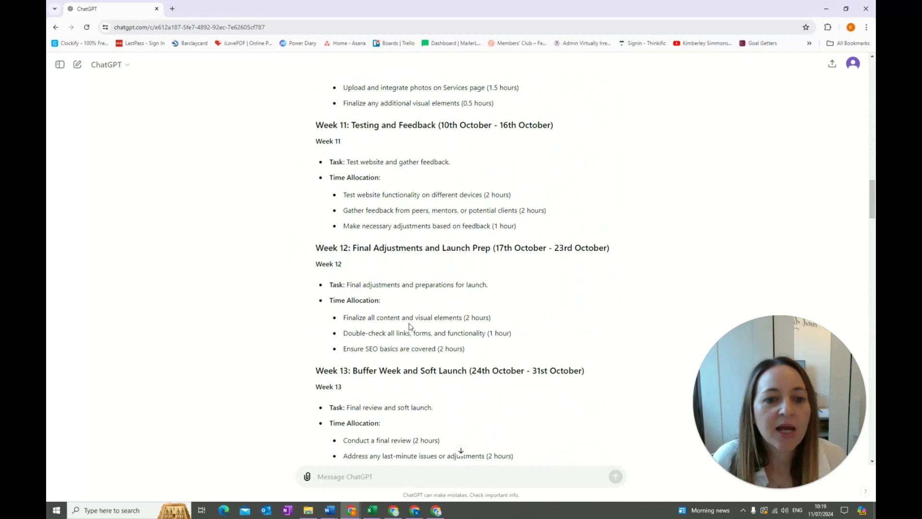